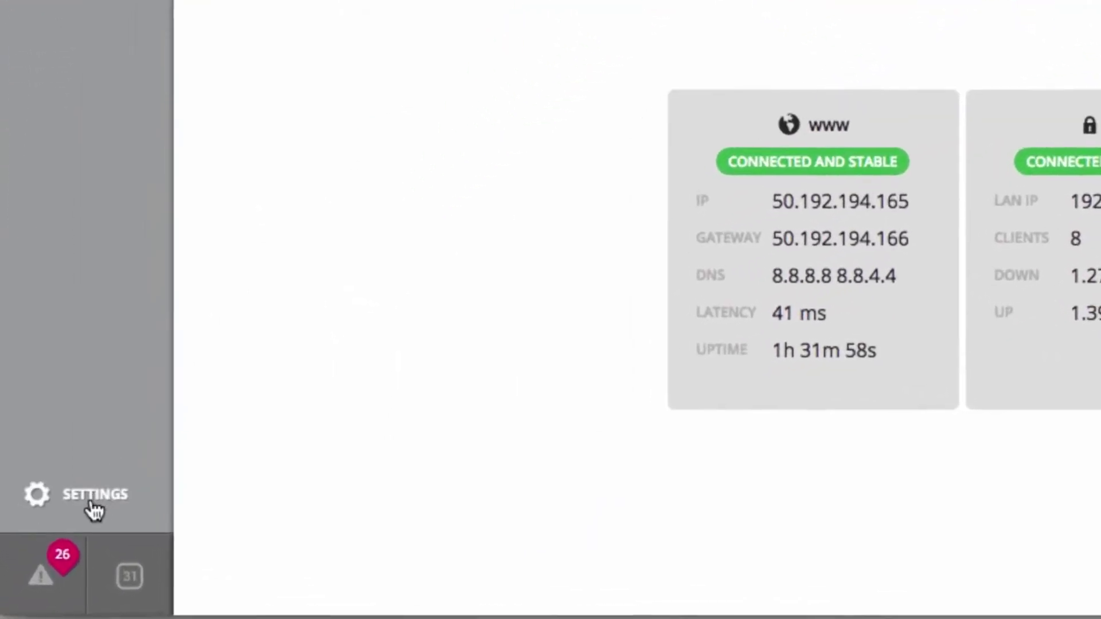
Step: In Maintenance settings, set historical data retention to All time and download the 4.5.0 settings backup
{"action": "left_click", "coordinate": [94, 511]}
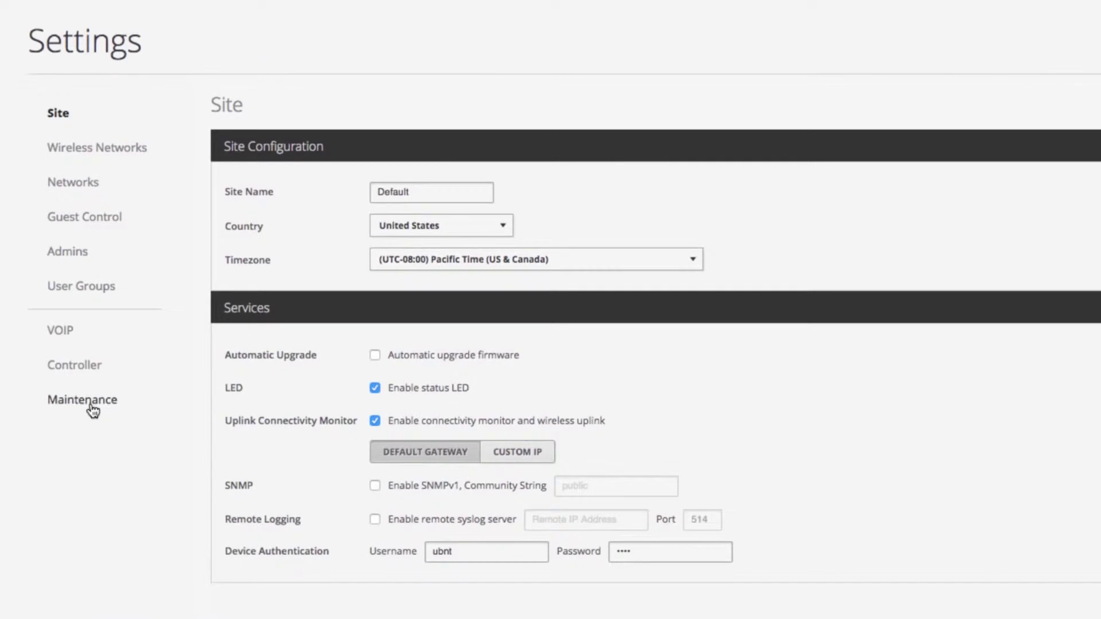
{"action": "left_click", "coordinate": [94, 410]}
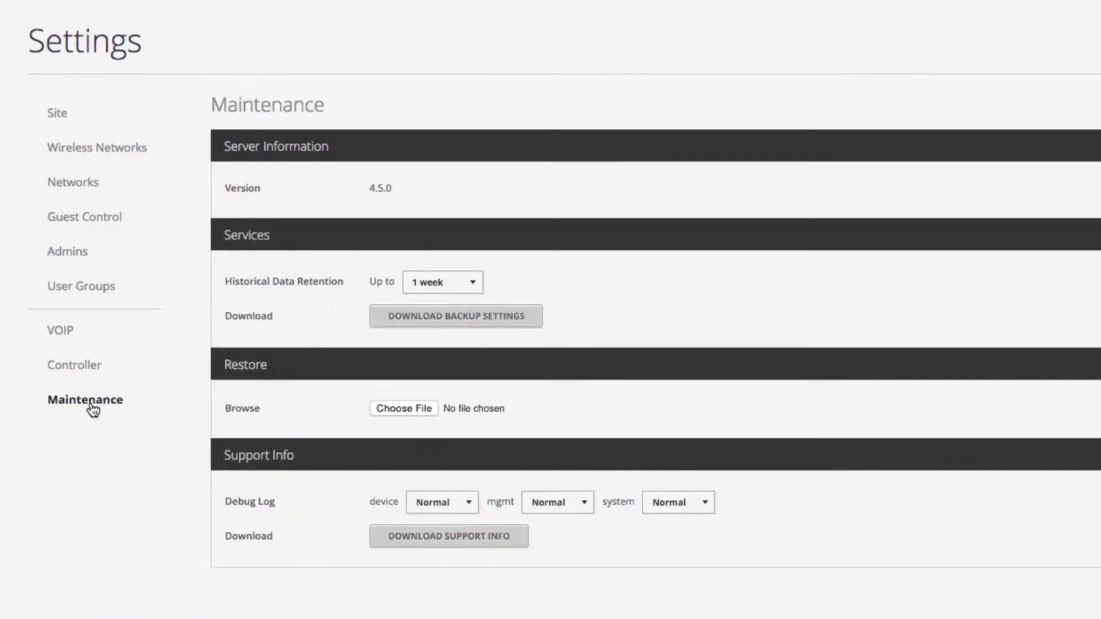
{"action": "left_click", "coordinate": [403, 408]}
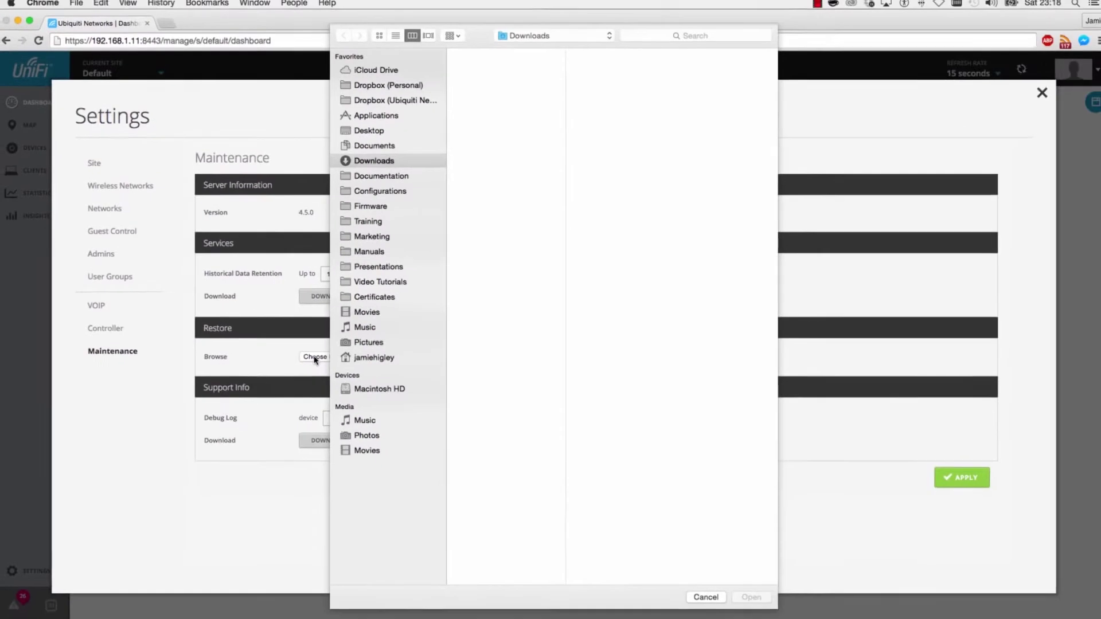
{"action": "key", "text": "Escape"}
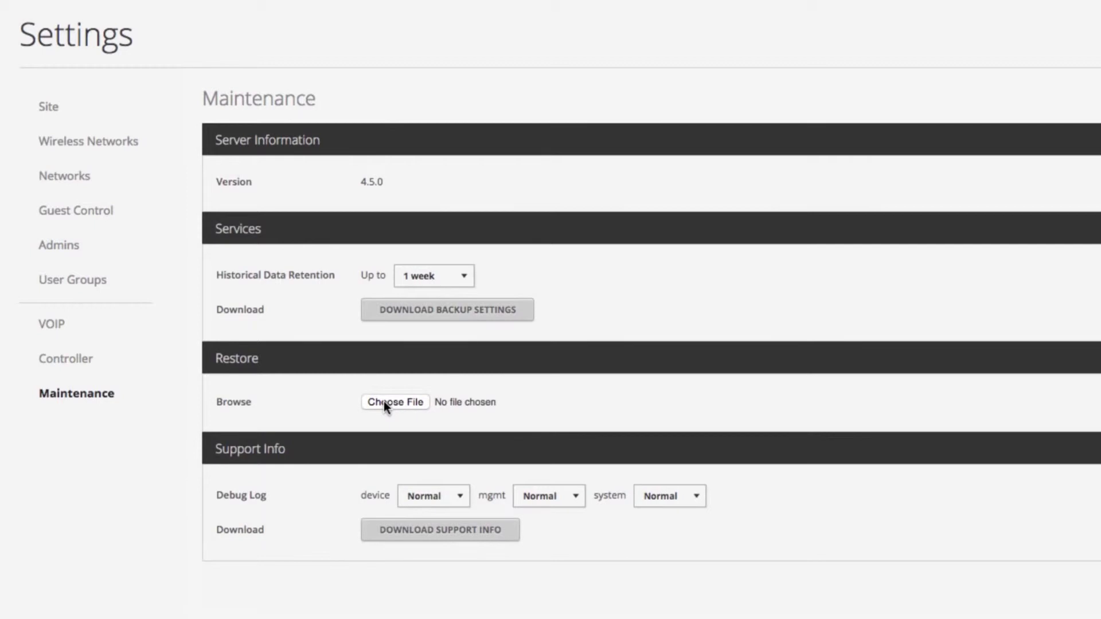
{"action": "left_click", "coordinate": [424, 284]}
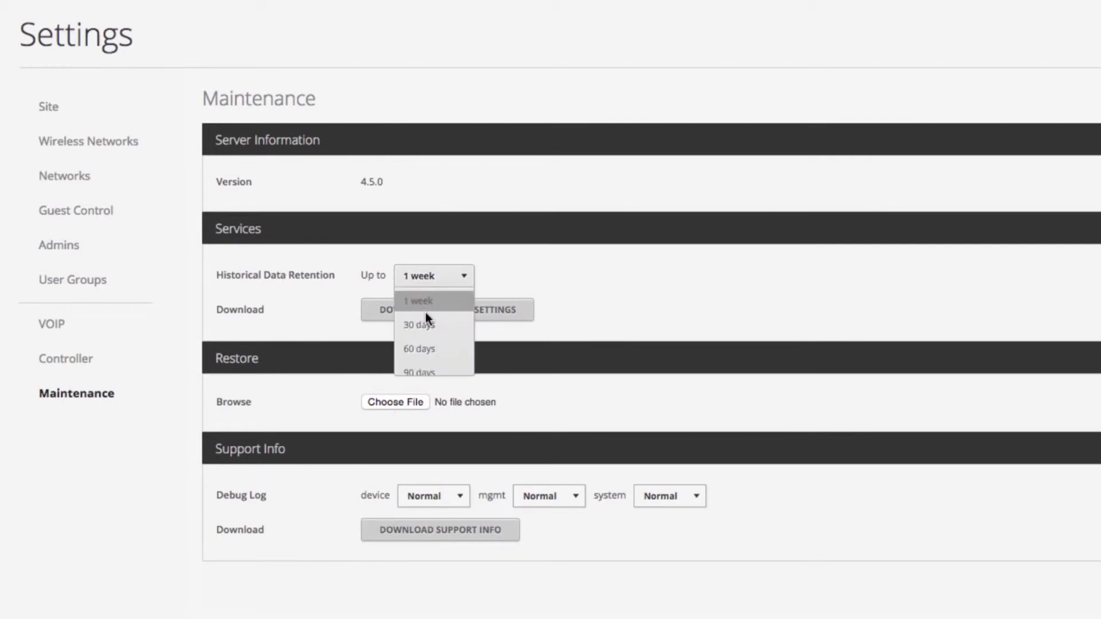
{"action": "scroll", "coordinate": [426, 327], "scroll_direction": "down", "scroll_amount": 3}
{"action": "left_click", "coordinate": [427, 362]}
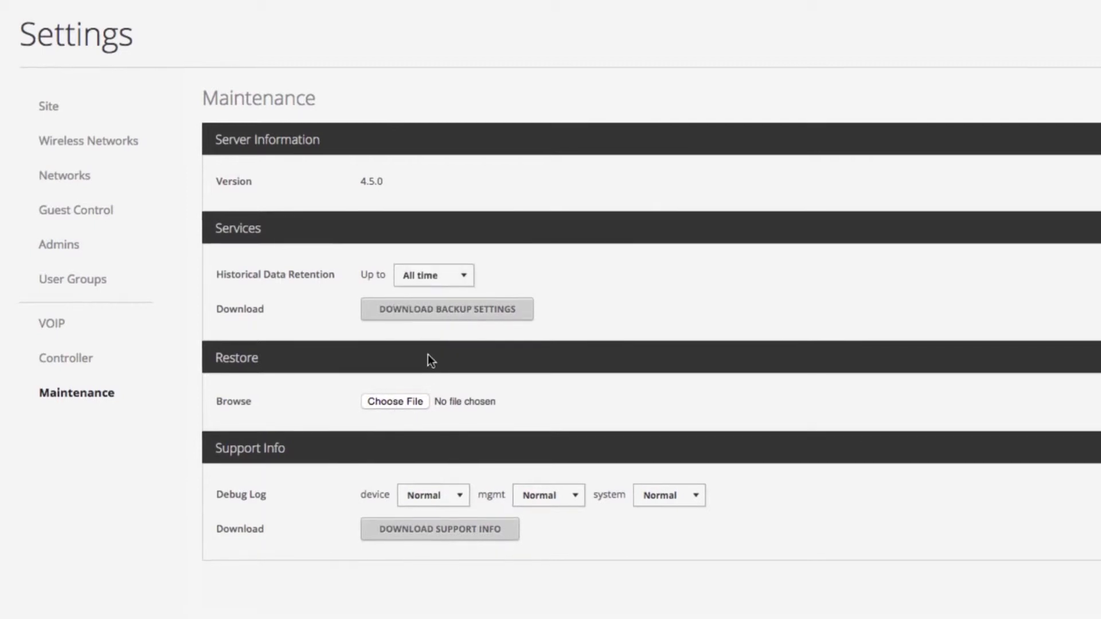
{"action": "left_click", "coordinate": [426, 308]}
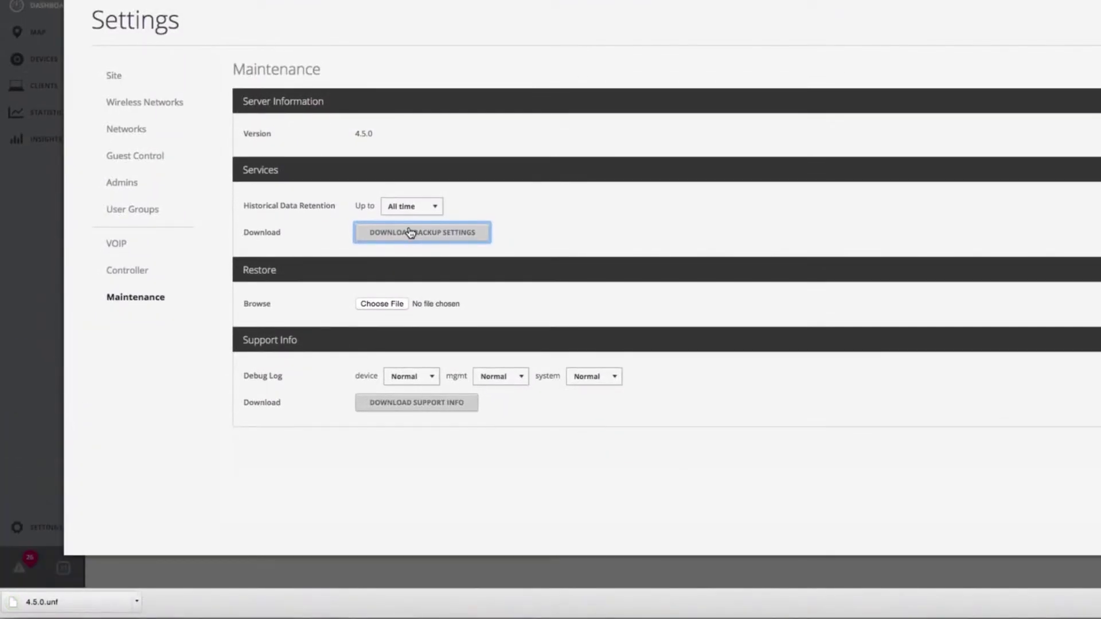
Step: Switch to the UniFi Controller desktop app and quit it, confirming the close
{"action": "key", "text": "super+Tab"}
{"action": "key", "text": "super+Tab"}
{"action": "key", "text": "super+Tab"}
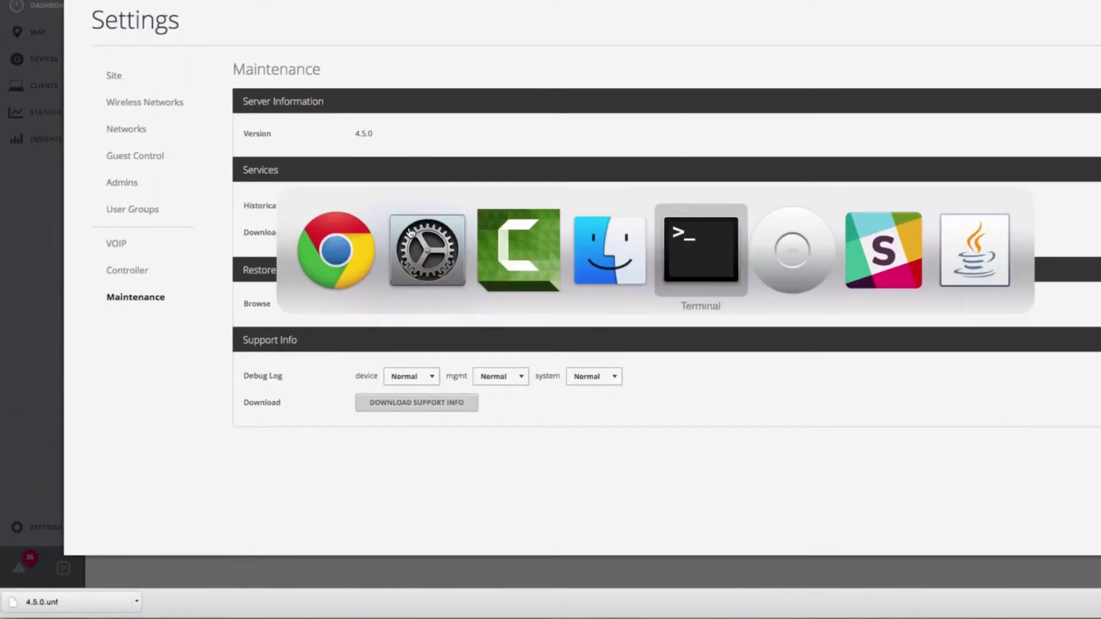
{"action": "key", "text": "super+Tab"}
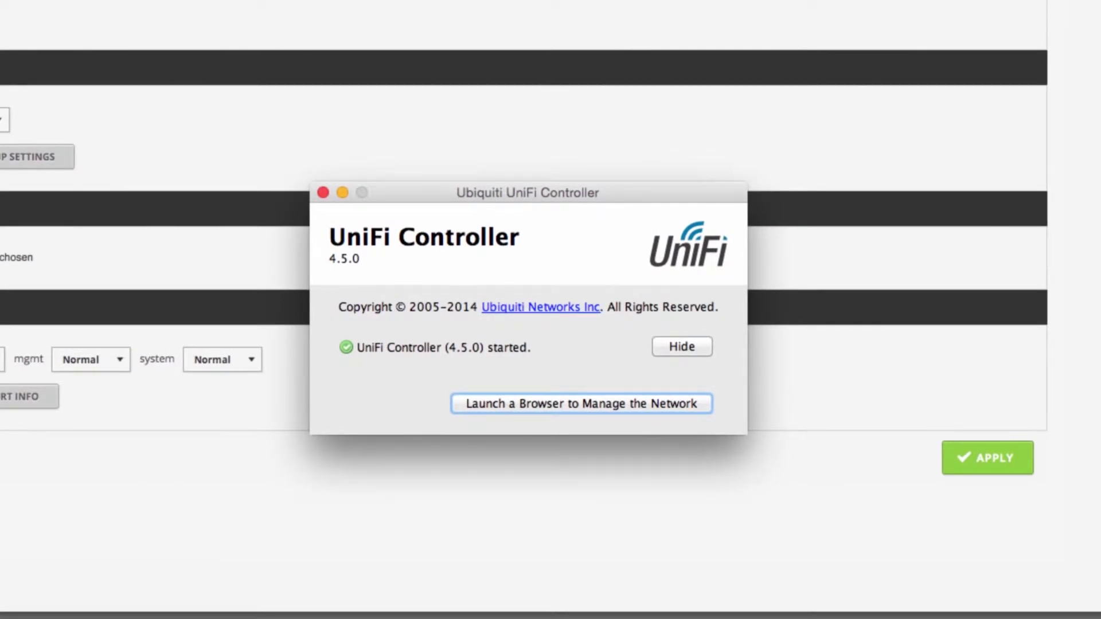
{"action": "key", "text": "super+q"}
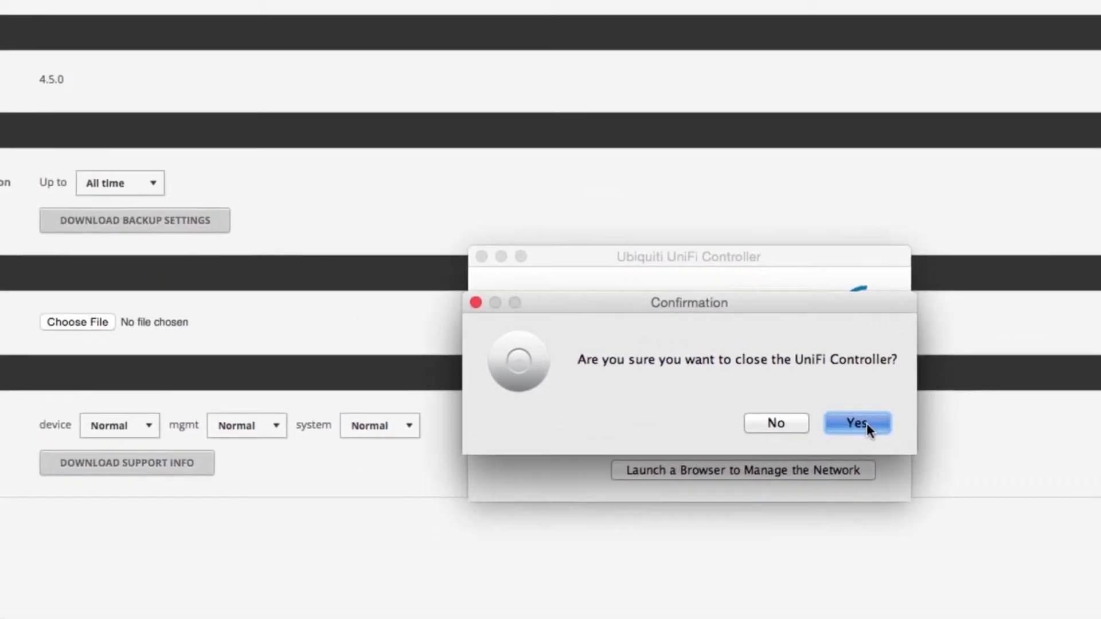
{"action": "left_click", "coordinate": [702, 357]}
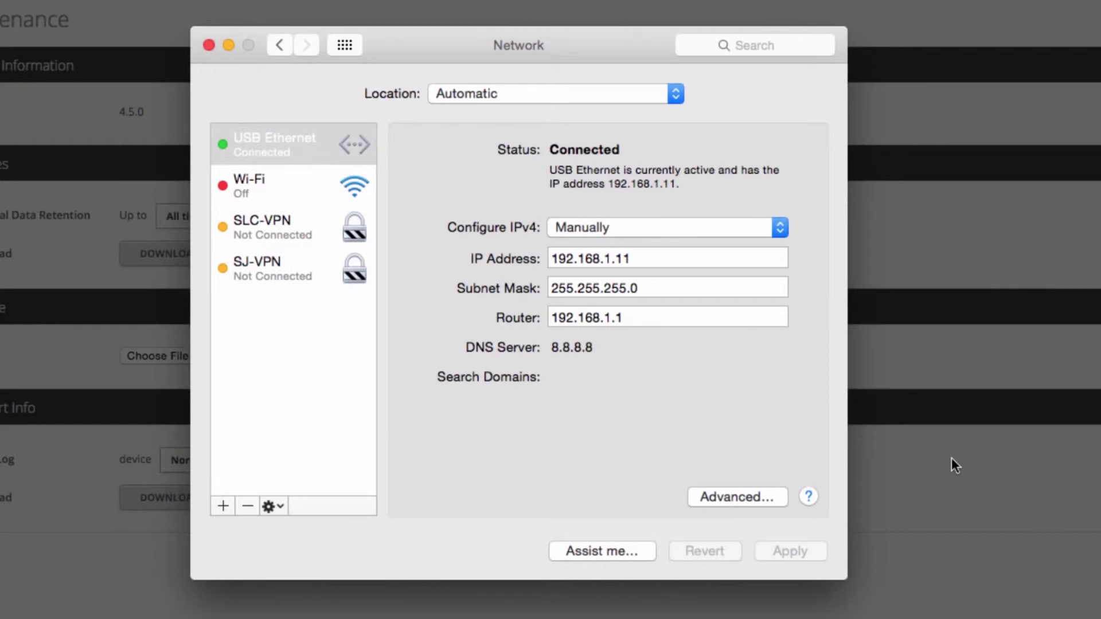
Step: Change the USB Ethernet IP address from 192.168.1.11 to 192.168.1.223 and apply it
{"action": "double_click", "coordinate": [626, 262]}
{"action": "type", "text": "223"}
{"action": "left_click", "coordinate": [793, 550]}
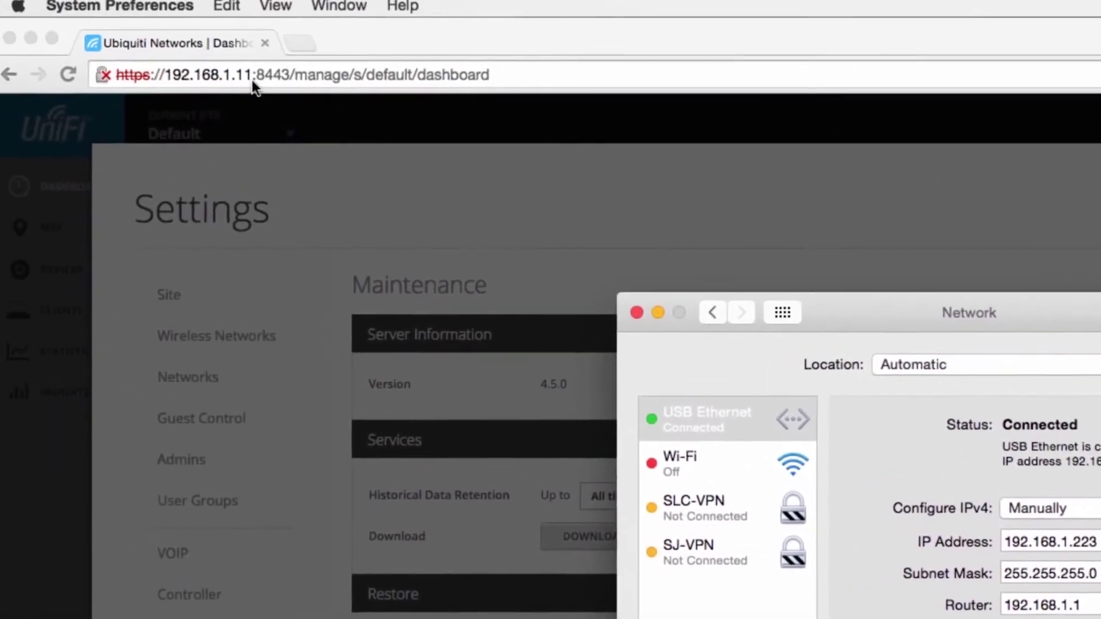
Step: Open the NVR portal at 192.168.1.222 and log in to its device configuration
{"action": "left_click", "coordinate": [251, 80]}
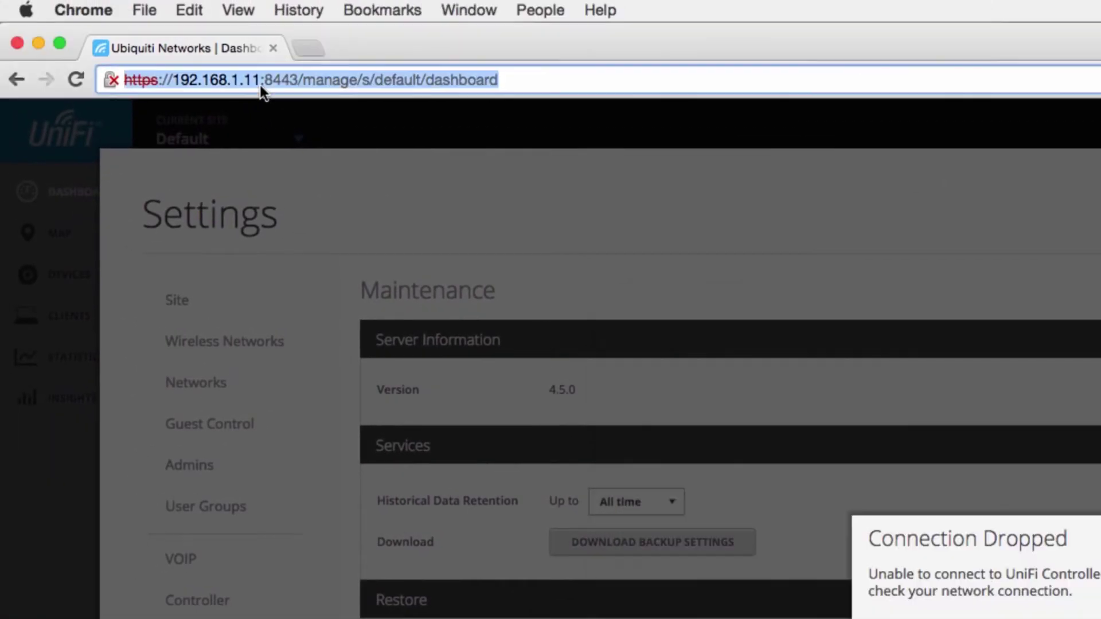
{"action": "type", "text": "http://192.168.1.222/"}
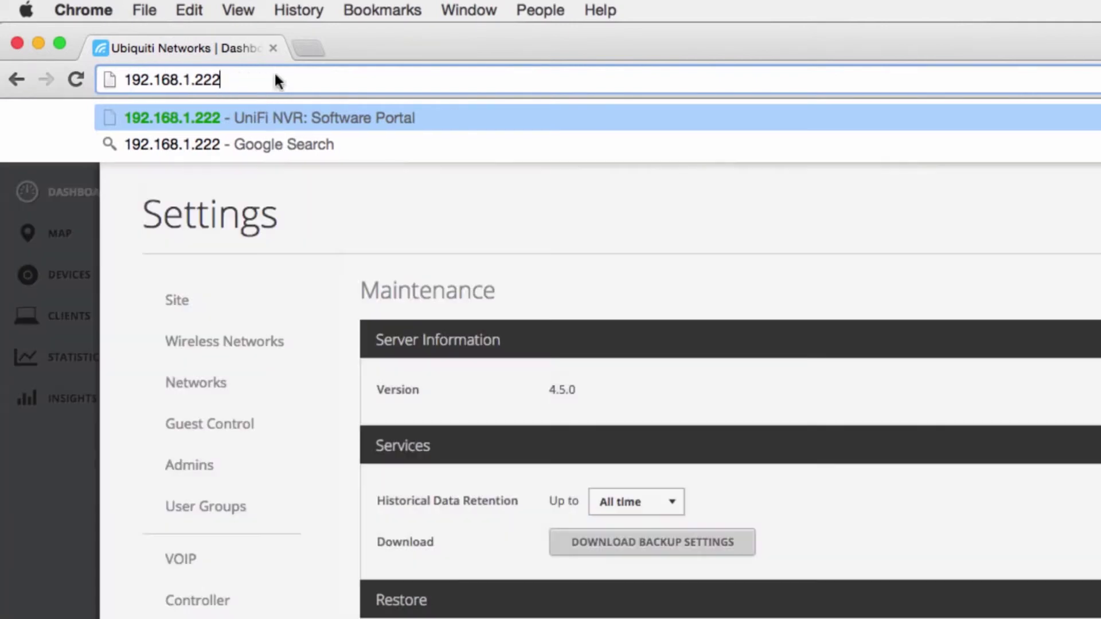
{"action": "key", "text": "Return"}
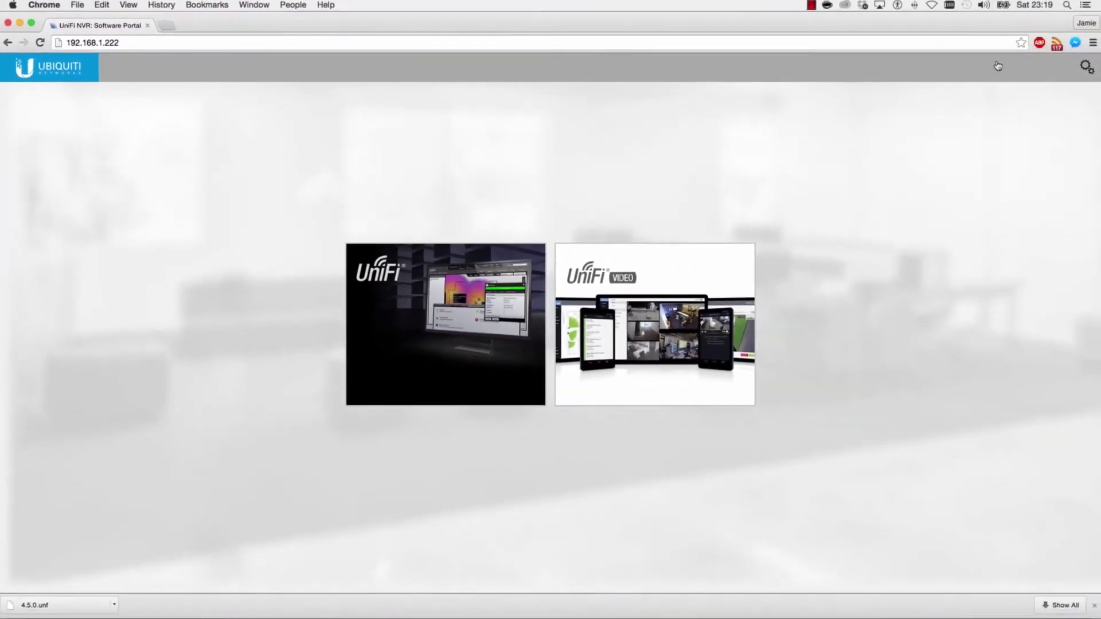
{"action": "left_click", "coordinate": [1020, 66]}
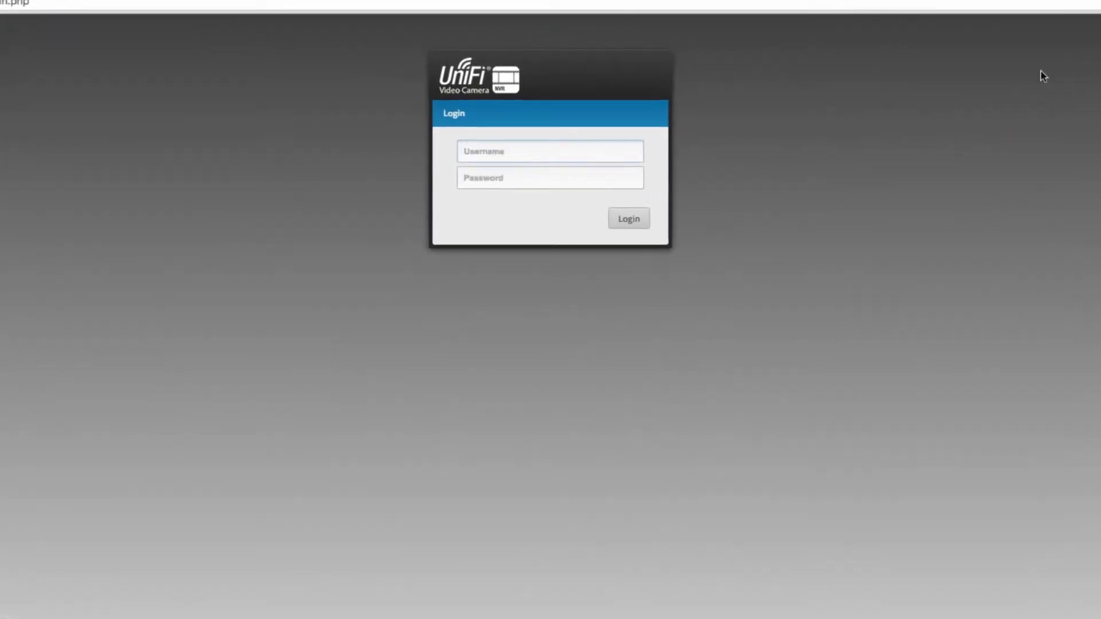
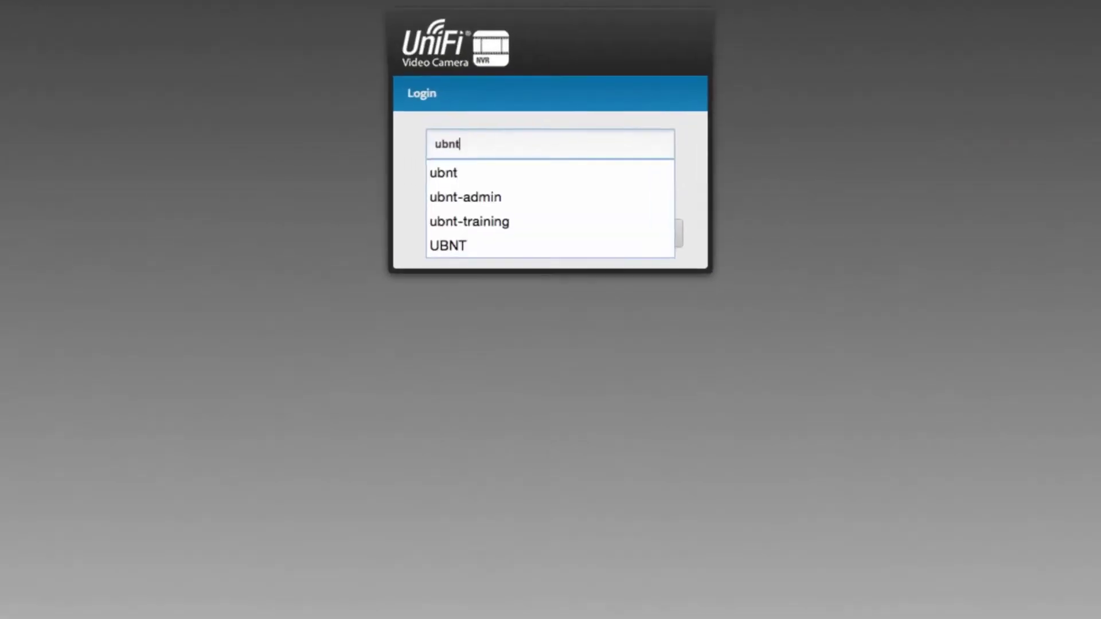
{"action": "key", "text": "Tab"}
{"action": "key", "text": "Return"}
Step: Save 192.168.1.11 as the NVR's static IP and begin browsing to 192.168.1.11:8443
{"action": "left_click", "coordinate": [298, 121]}
{"action": "type", "text": "192.168.1.11"}
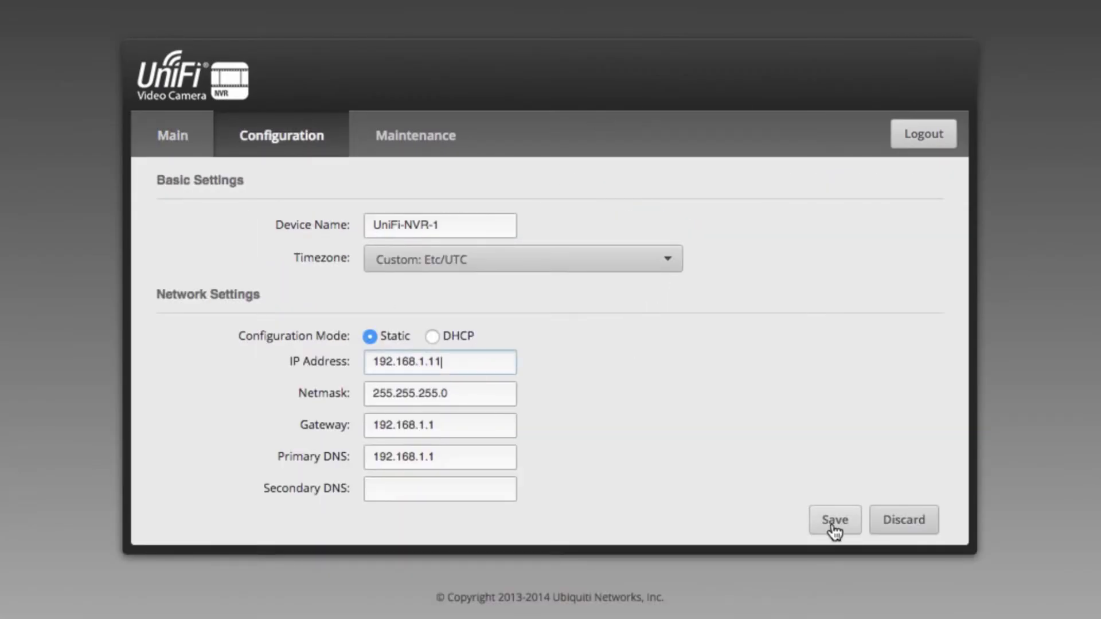
{"action": "left_click", "coordinate": [832, 526]}
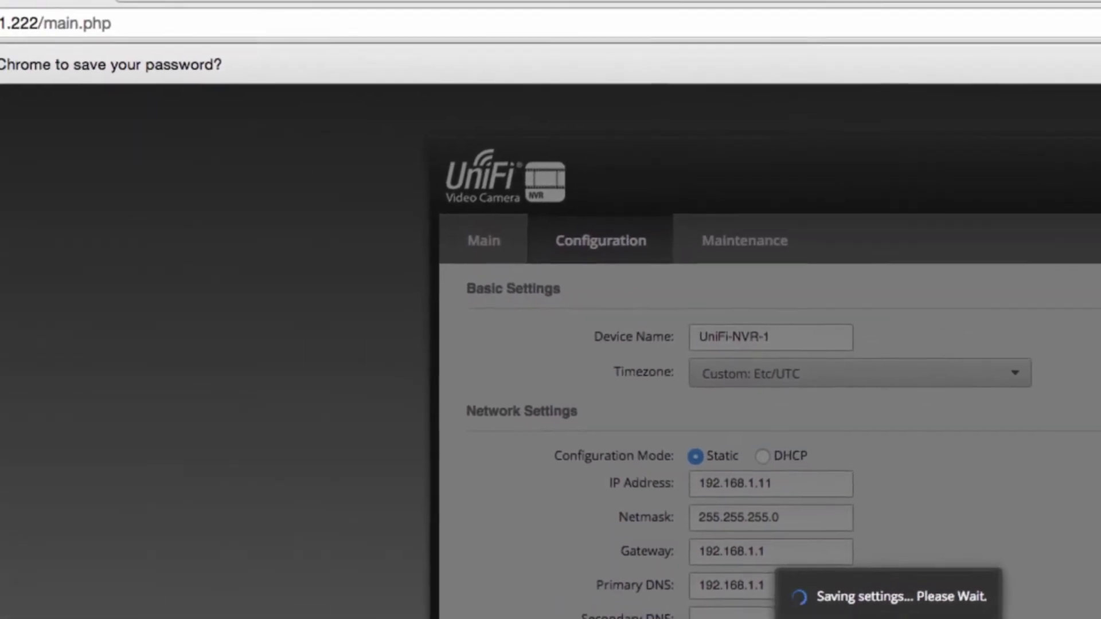
{"action": "left_click_drag", "start_coordinate": [215, 93], "coordinate": [504, 115]}
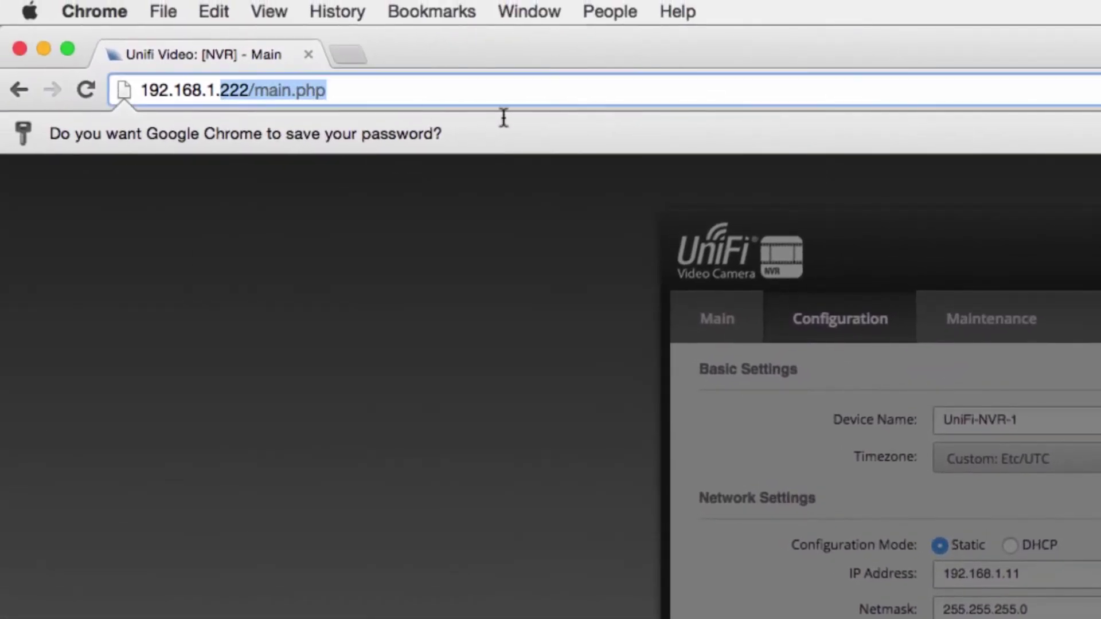
{"action": "type", "text": "11"}
Step: Load 192.168.1.11:8443 and proceed past the certificate privacy warning
{"action": "key", "text": "Return"}
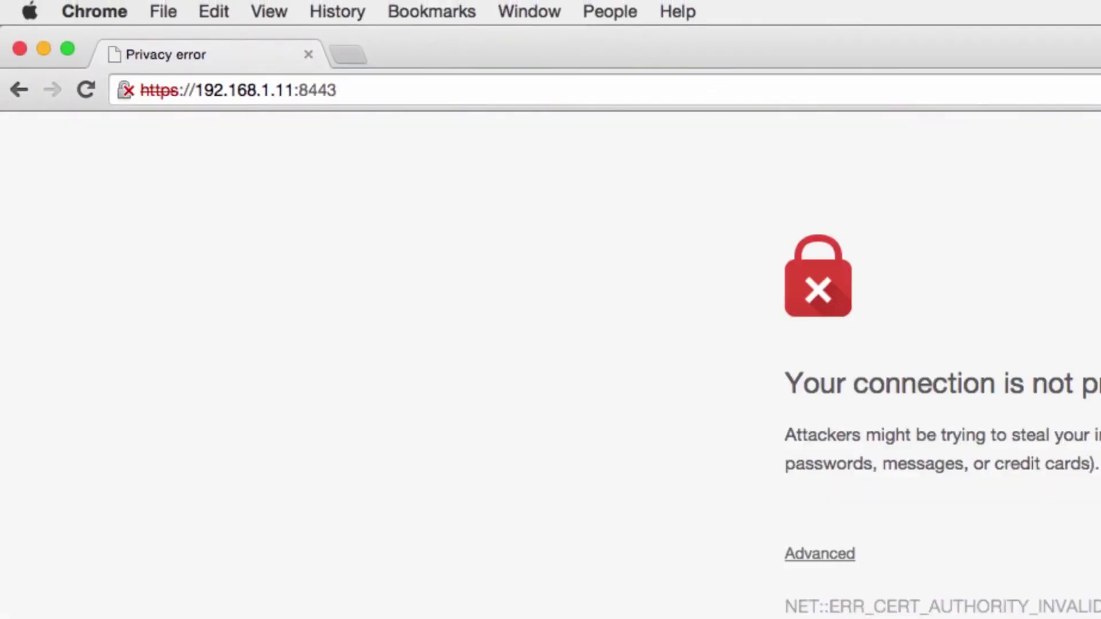
{"action": "left_click", "coordinate": [285, 313]}
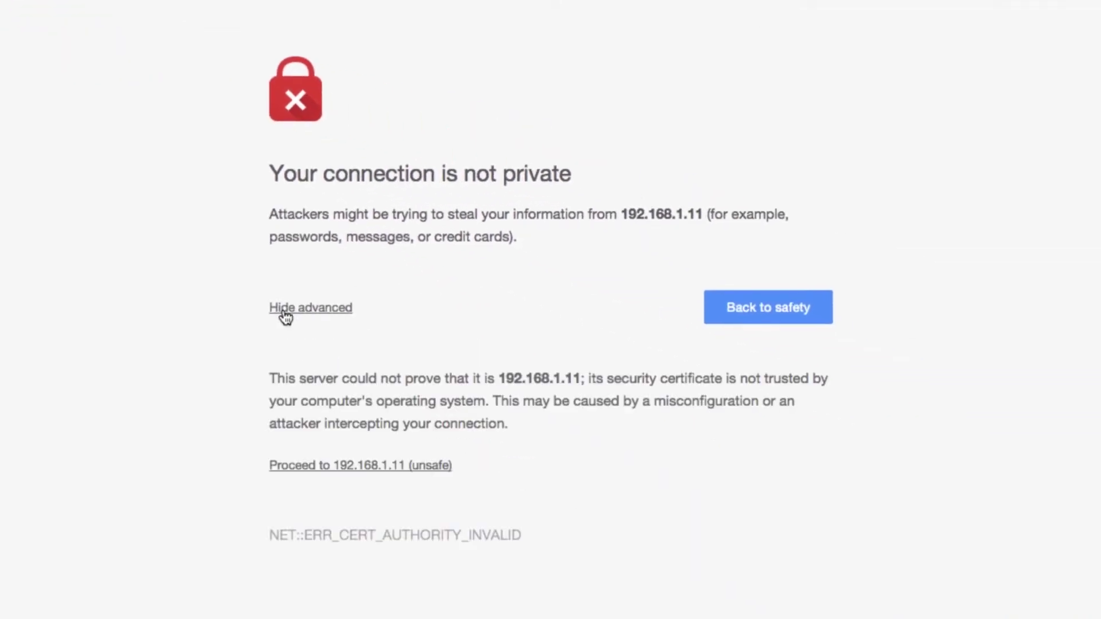
{"action": "left_click", "coordinate": [353, 465]}
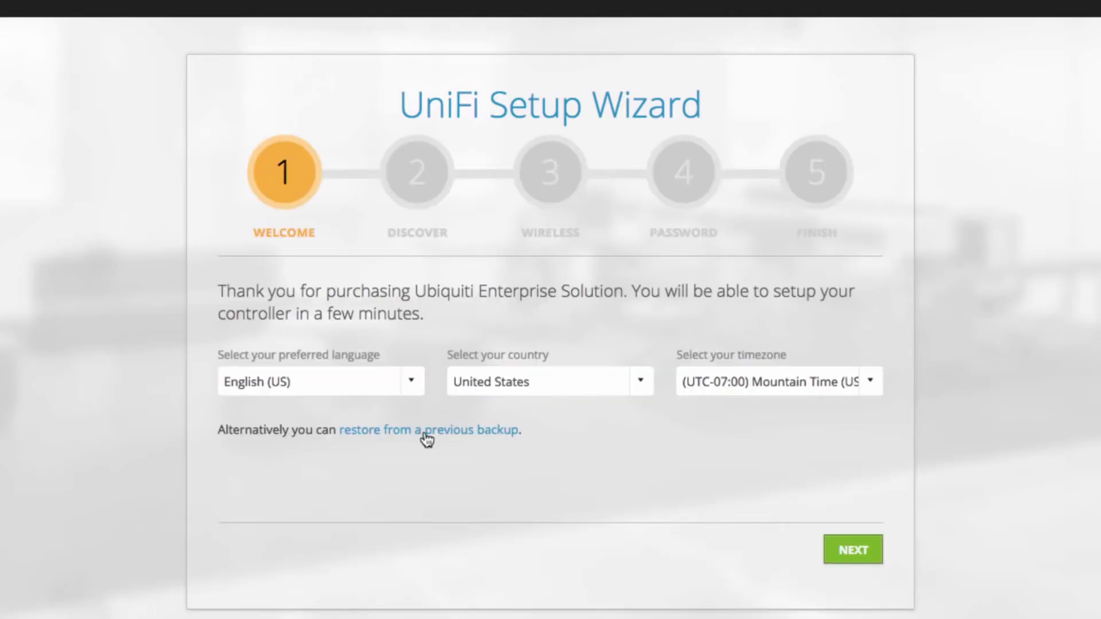
Step: Restore the controller from the 4.5.0.unf backup, then log in
{"action": "left_click", "coordinate": [427, 439]}
{"action": "left_click", "coordinate": [349, 427]}
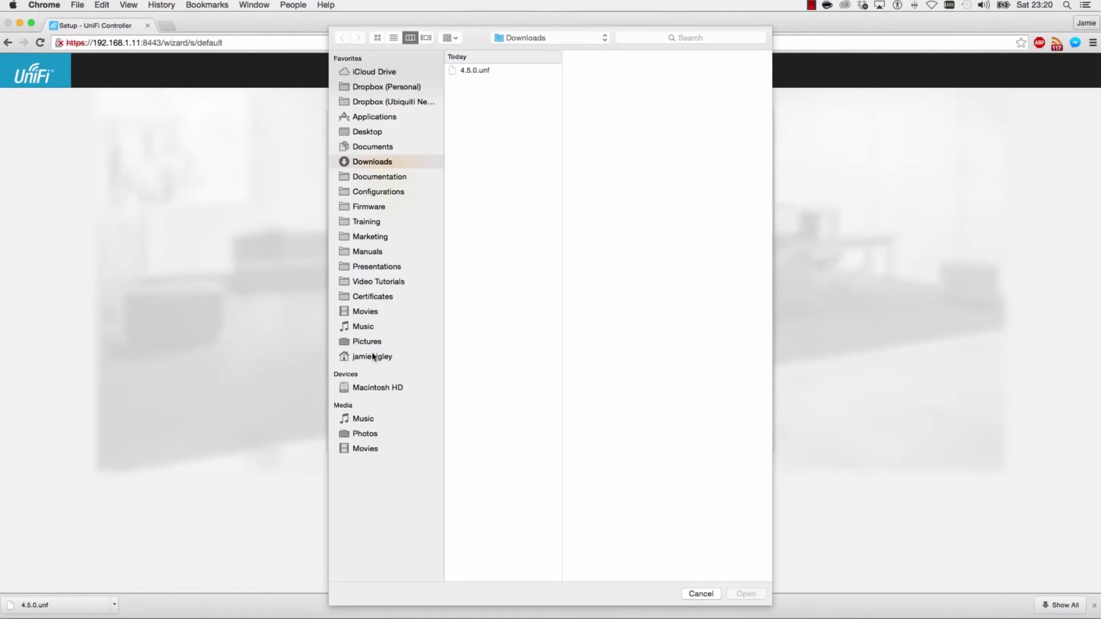
{"action": "left_click", "coordinate": [504, 72]}
{"action": "left_click", "coordinate": [745, 594]}
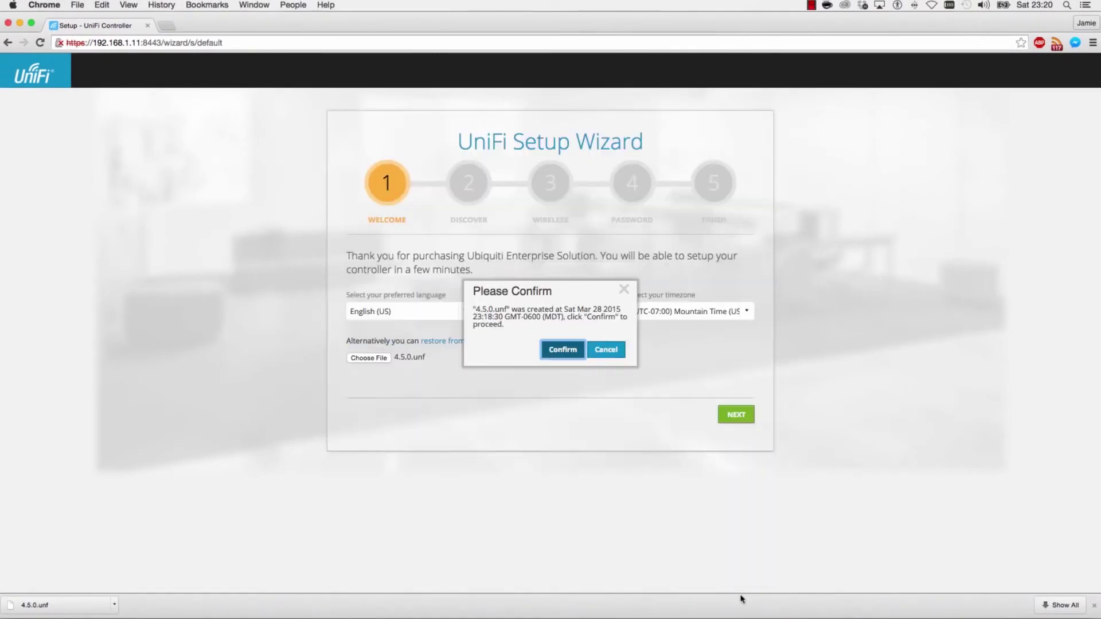
{"action": "left_click", "coordinate": [561, 351]}
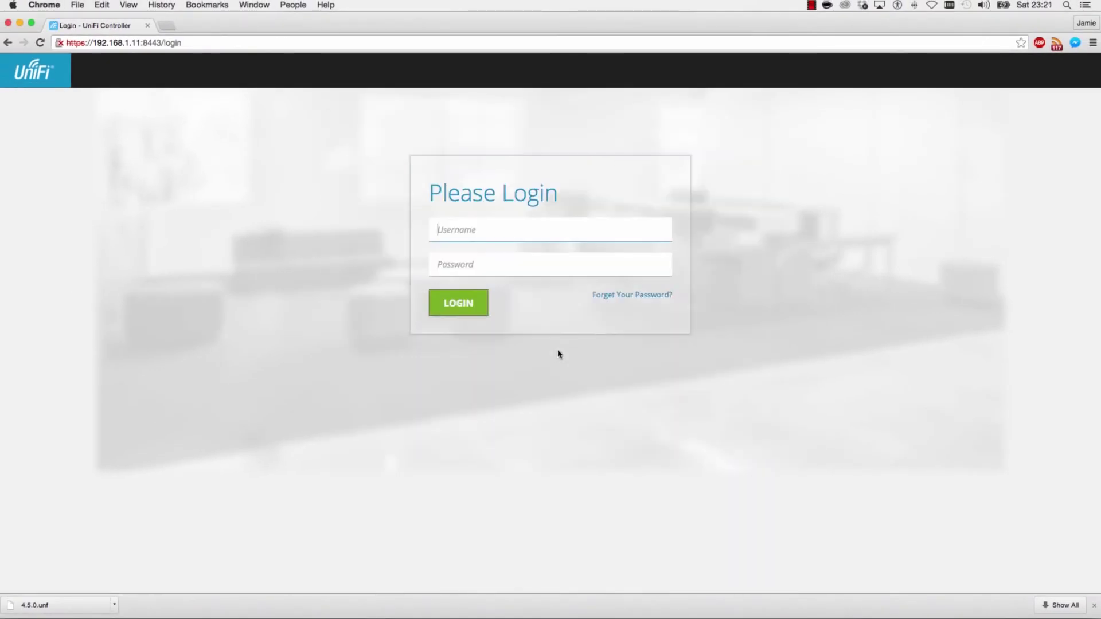
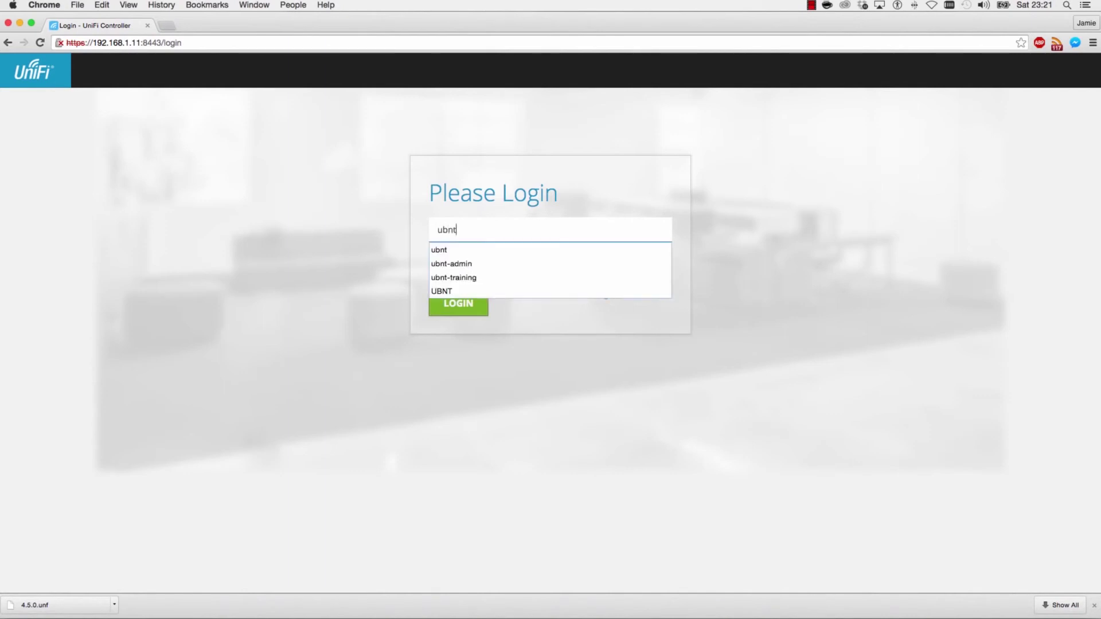
{"action": "key", "text": "Tab"}
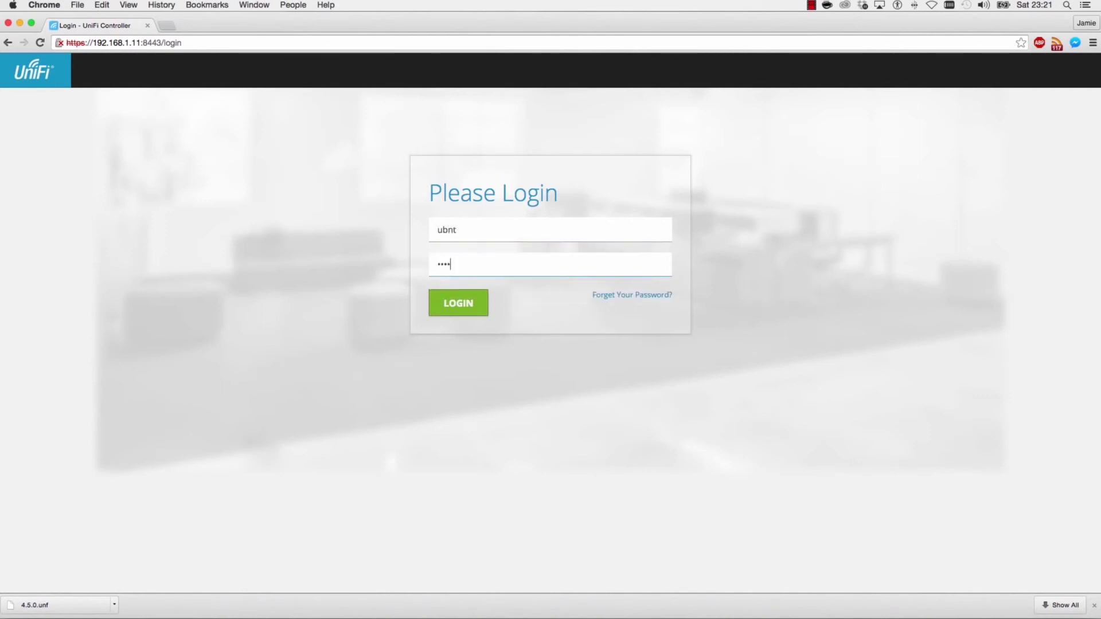
{"action": "key", "text": "Return"}
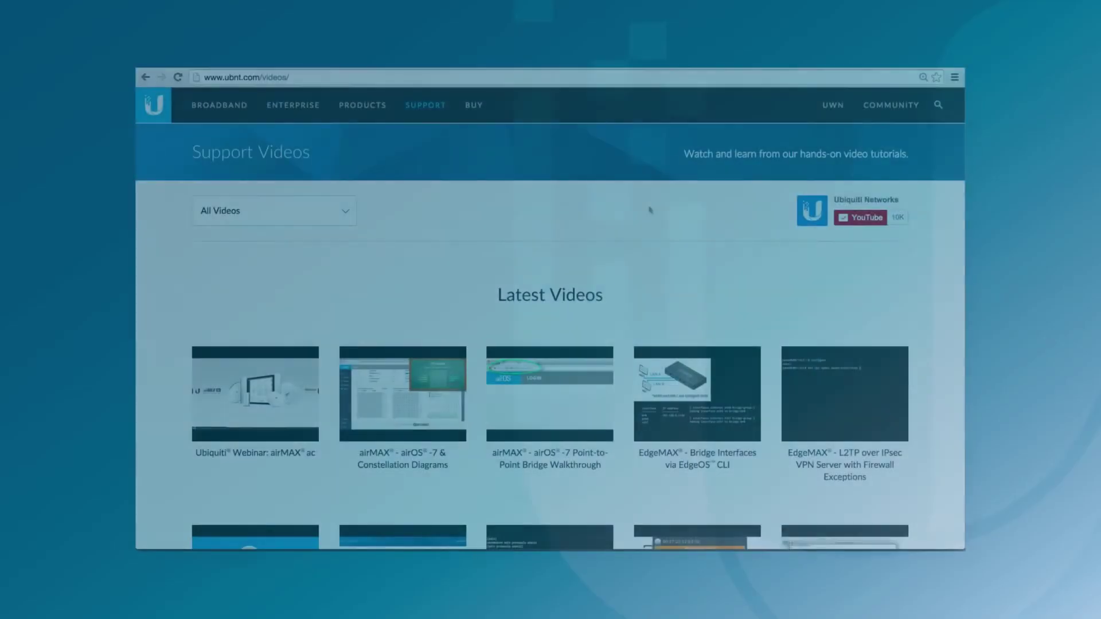
{"action": "left_click", "coordinate": [316, 215]}
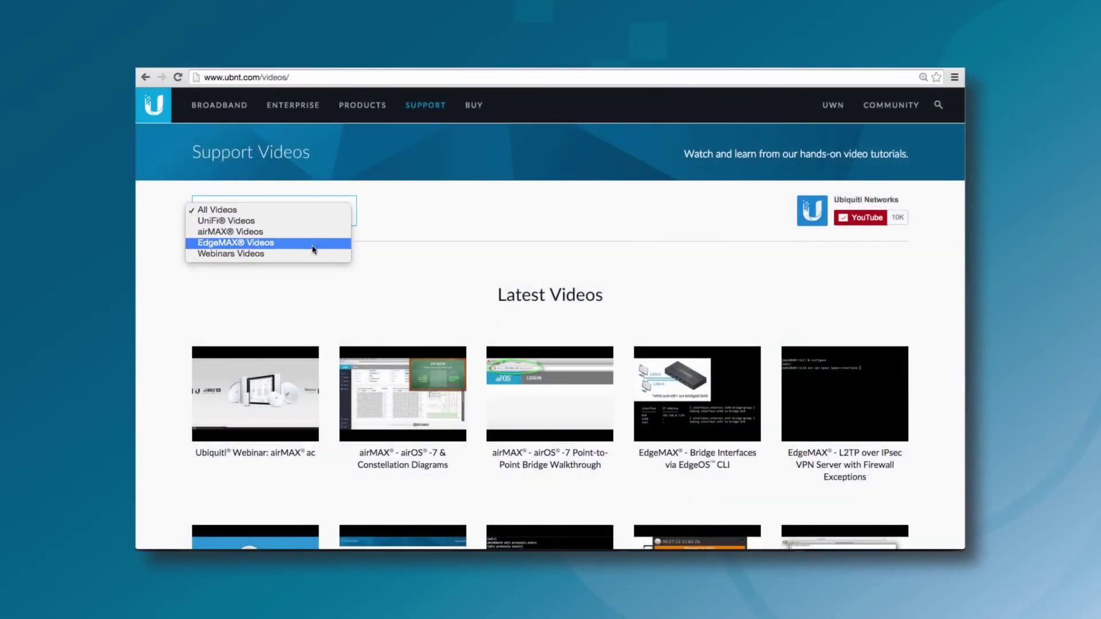
{"action": "scroll", "coordinate": [311, 275], "scroll_direction": "down", "scroll_amount": 2}
{"action": "scroll", "coordinate": [313, 276], "scroll_direction": "down", "scroll_amount": 2}
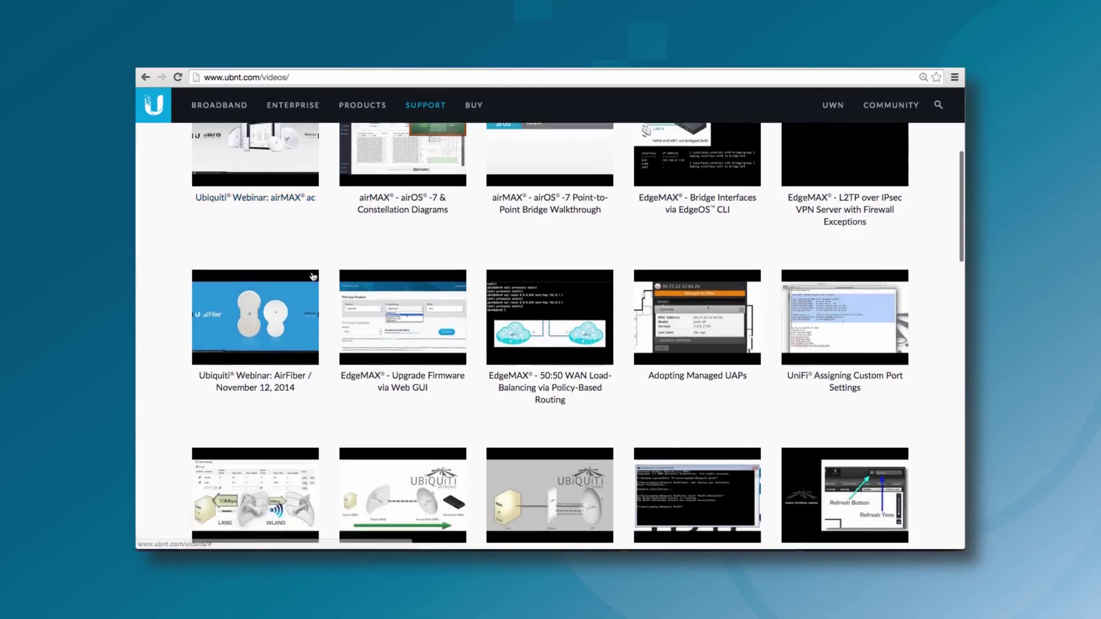